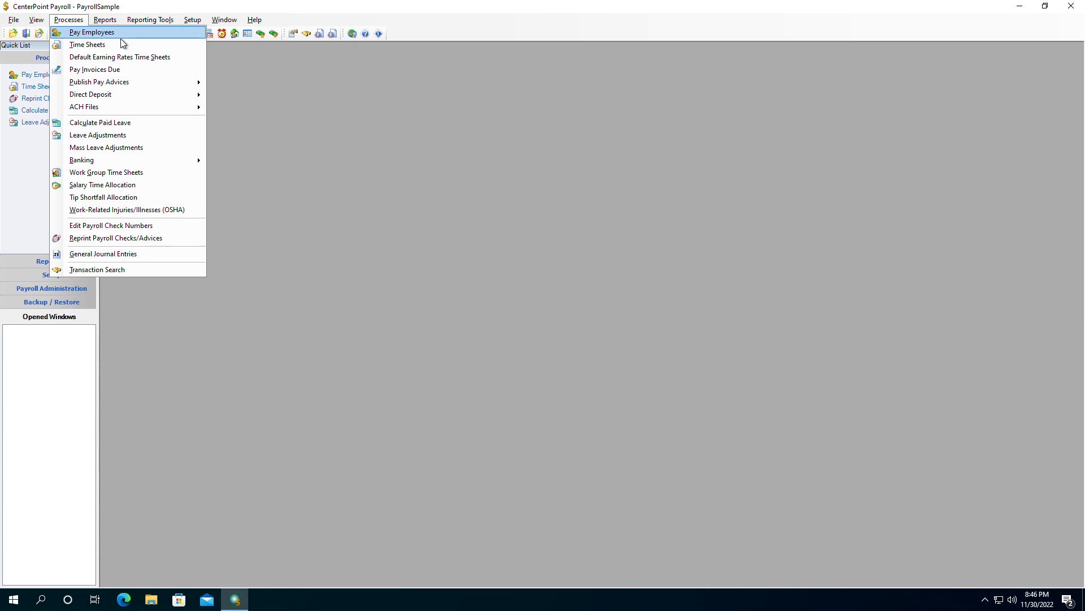
# Create a new Alpine Sports pay run for 12/11/2022 to 12/24/2022 and add the first listed employee to it.
pyautogui.click(120, 36)
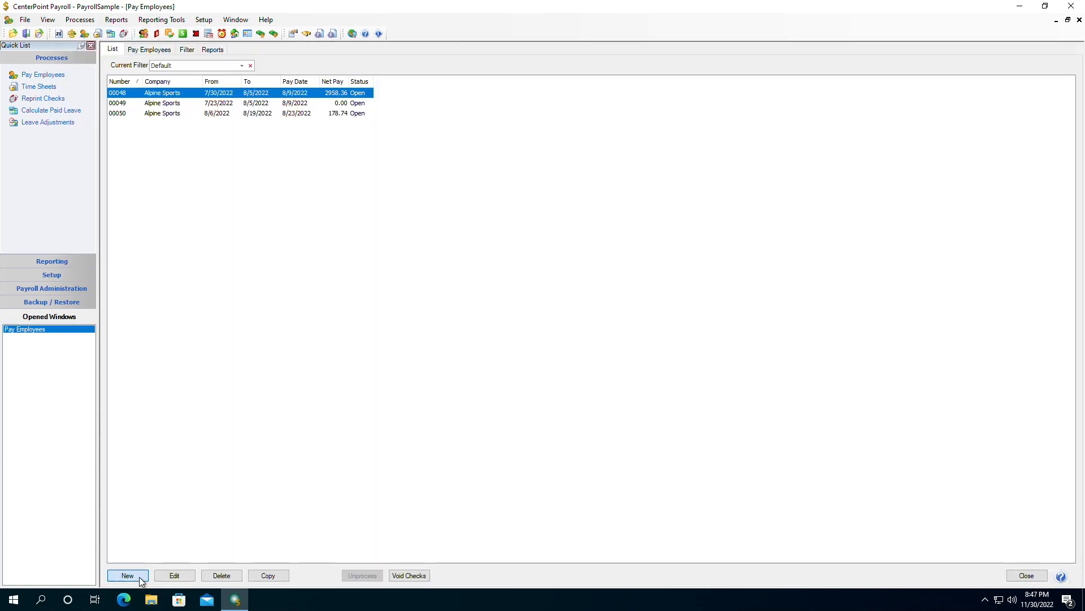
pyautogui.click(141, 577)
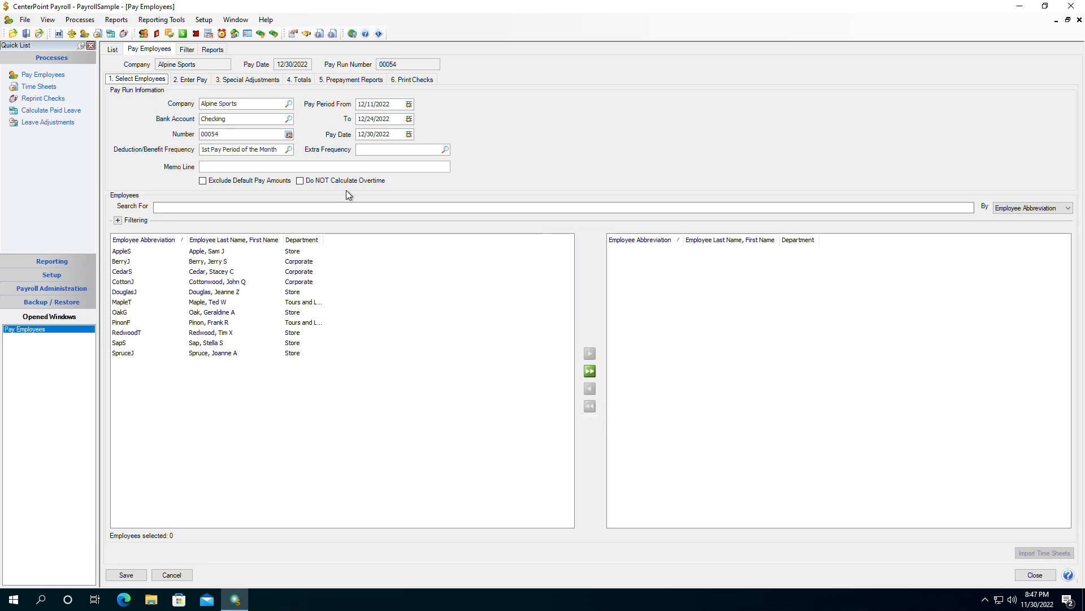
pyautogui.doubleClick(194, 257)
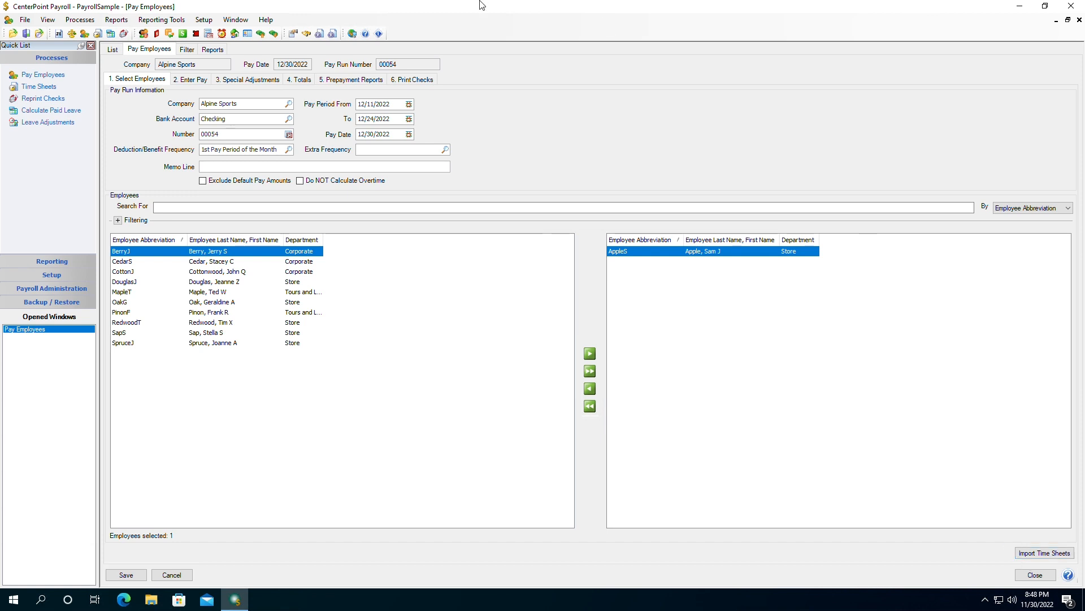
# Enter the employee's Hourly Pay hours: 40 for the 12/11 - 12/17 period and 48 for 12/18 - 12/24.
pyautogui.click(189, 80)
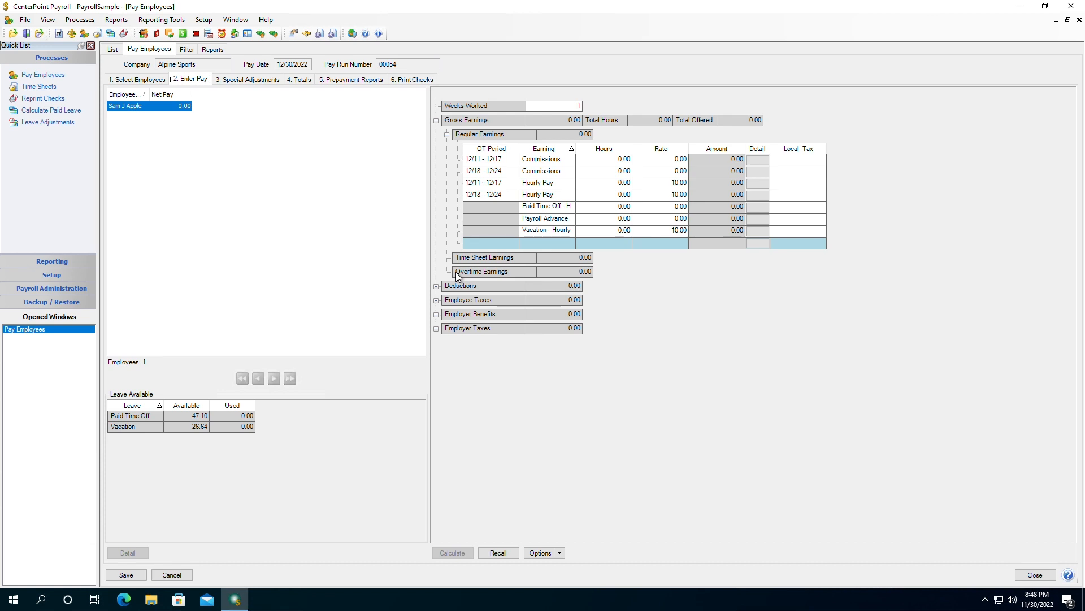
pyautogui.click(594, 187)
pyautogui.write('40')
pyautogui.press('Tab')
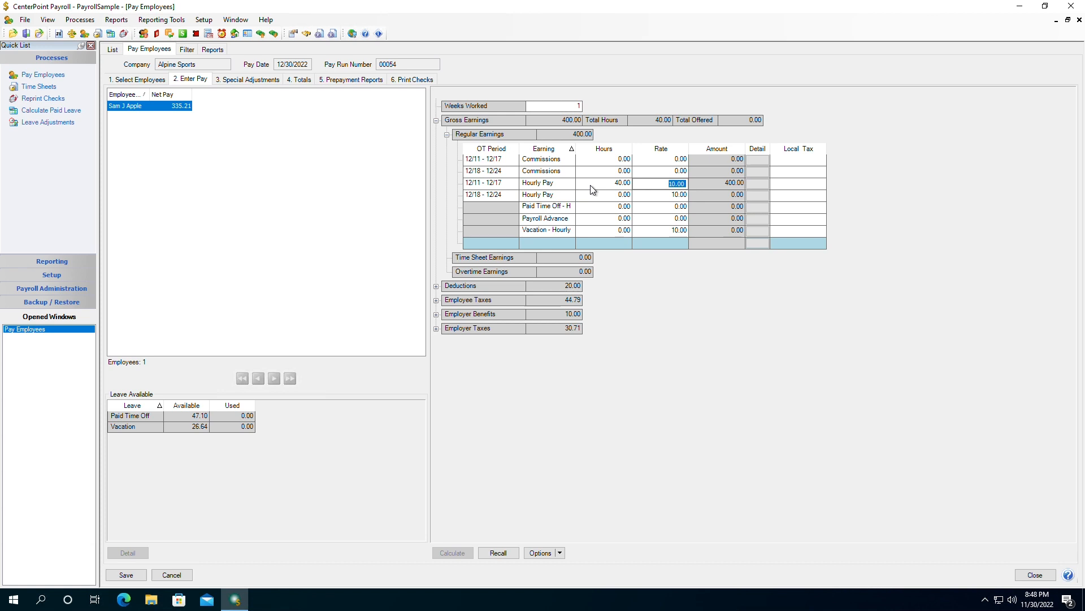
pyautogui.click(596, 195)
pyautogui.write('48')
pyautogui.press('Tab')
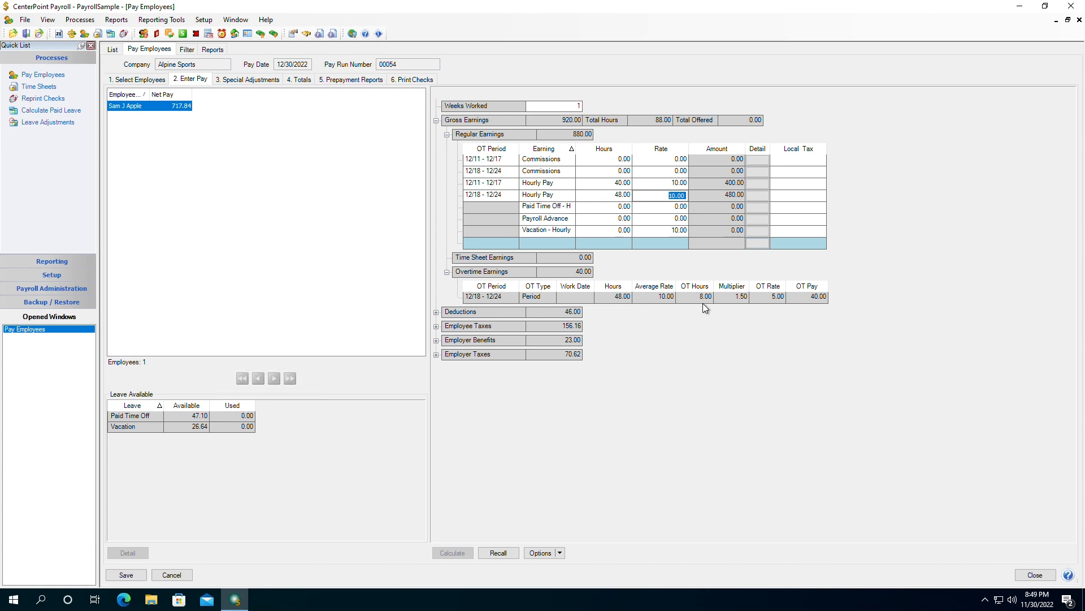
# Enter 8 hours for the employee's Vacation - Hourly earning.
pyautogui.click(606, 234)
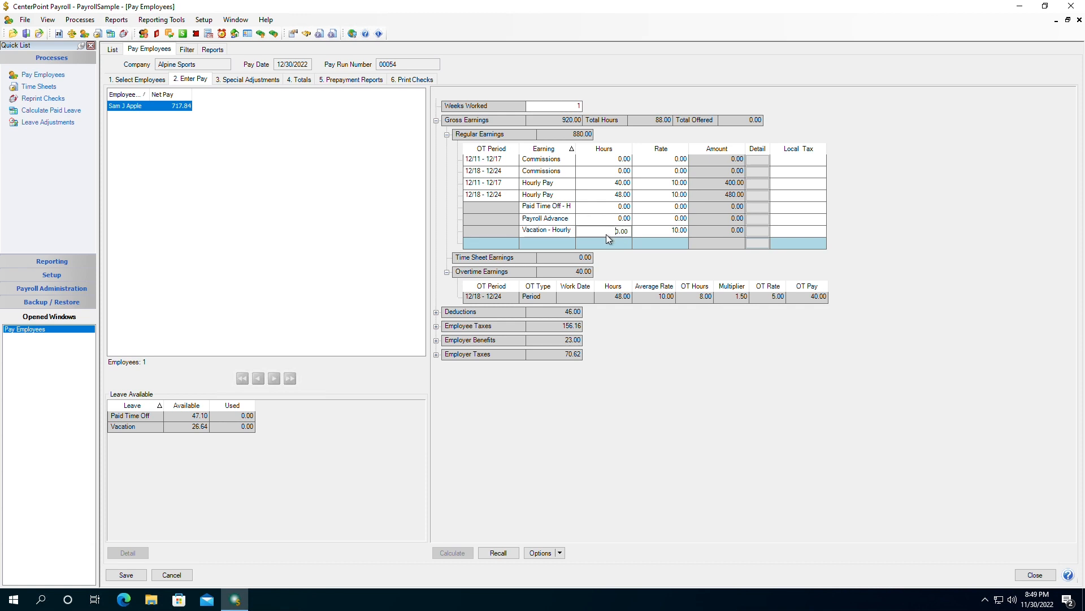
pyautogui.write('8')
pyautogui.press('Tab')
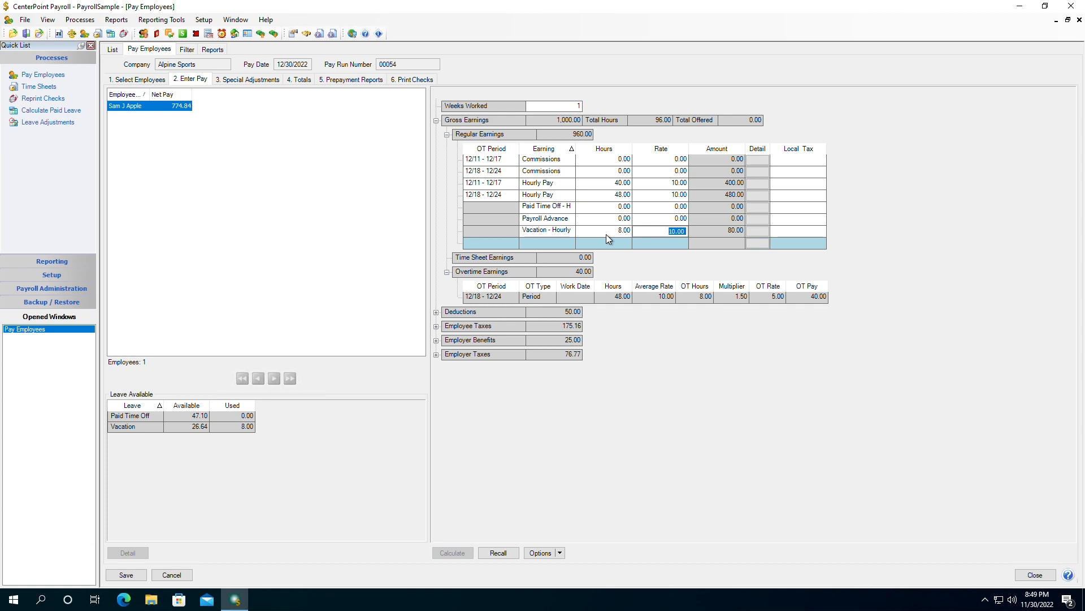
# Set the 12/18 - 12/24 Hourly Pay hours to 62 and that period's Commissions rate to 1,000.
pyautogui.click(600, 200)
pyautogui.write('602')
pyautogui.press('Tab')
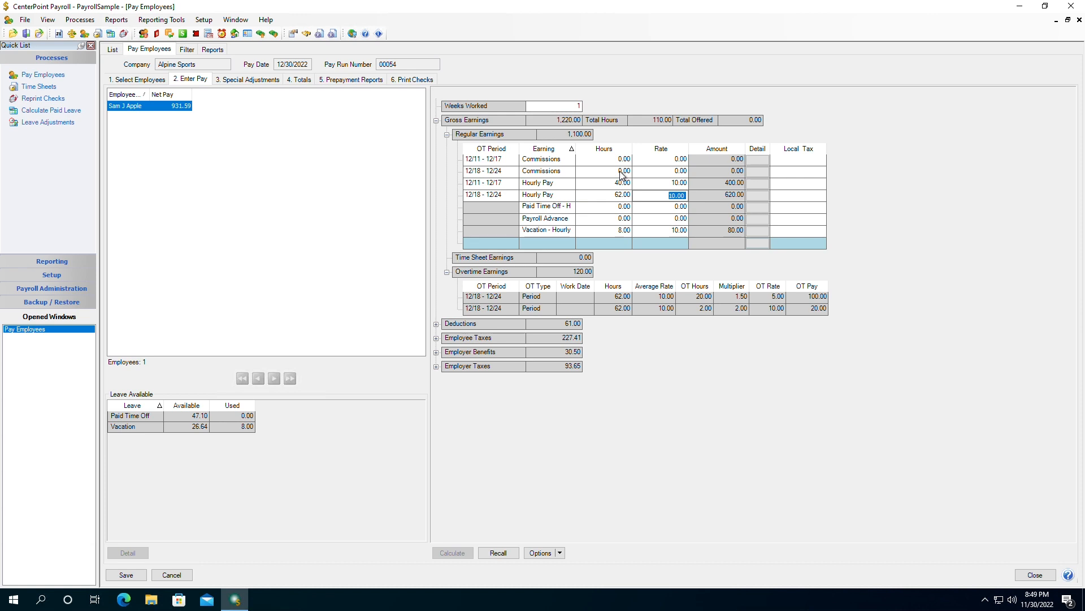
pyautogui.click(646, 172)
pyautogui.doubleClick(646, 176)
pyautogui.write('1000')
pyautogui.press('Tab')
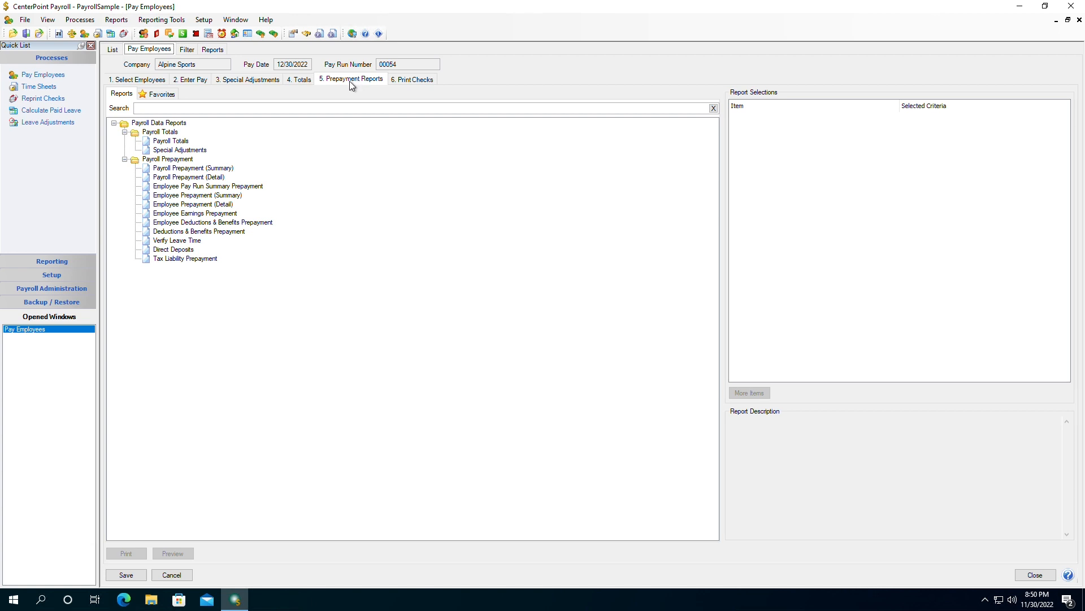
# Preview the favorite Payroll Prepayment (Detail) report to review the pay run's earnings, overtime and taxes, and close the preview.
pyautogui.click(164, 95)
pyautogui.click(167, 106)
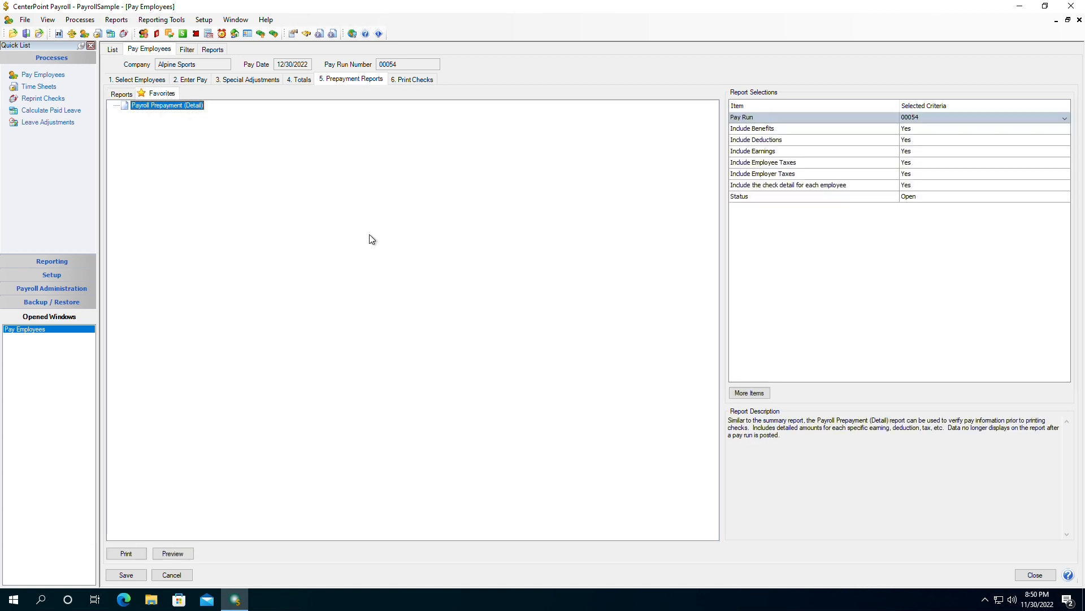
pyautogui.click(170, 555)
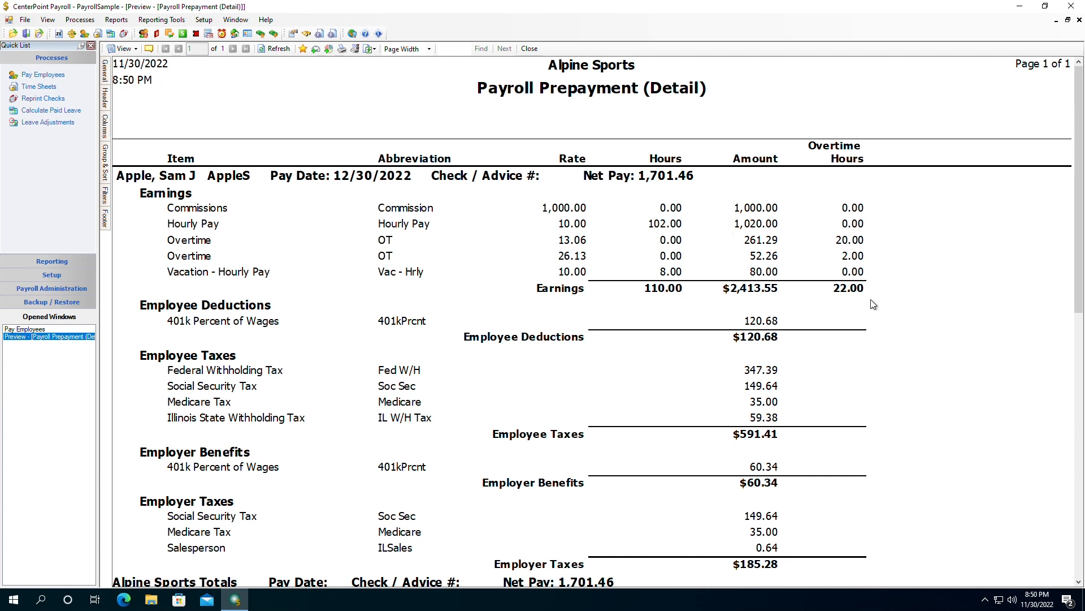
pyautogui.click(529, 49)
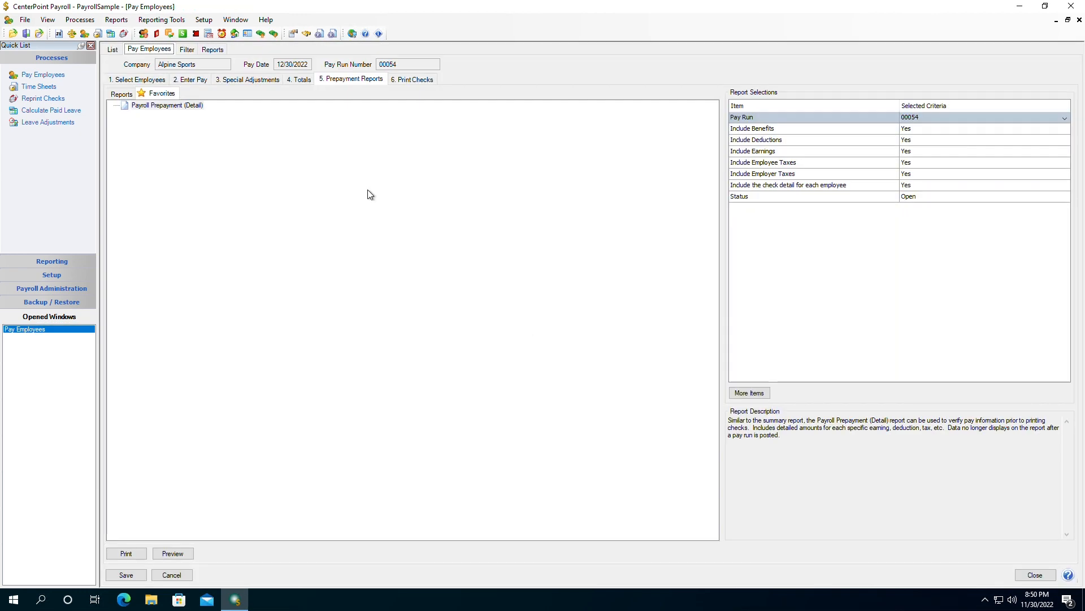
# Post the pay run and print its check with Microsoft Print to PDF.
pyautogui.click(429, 80)
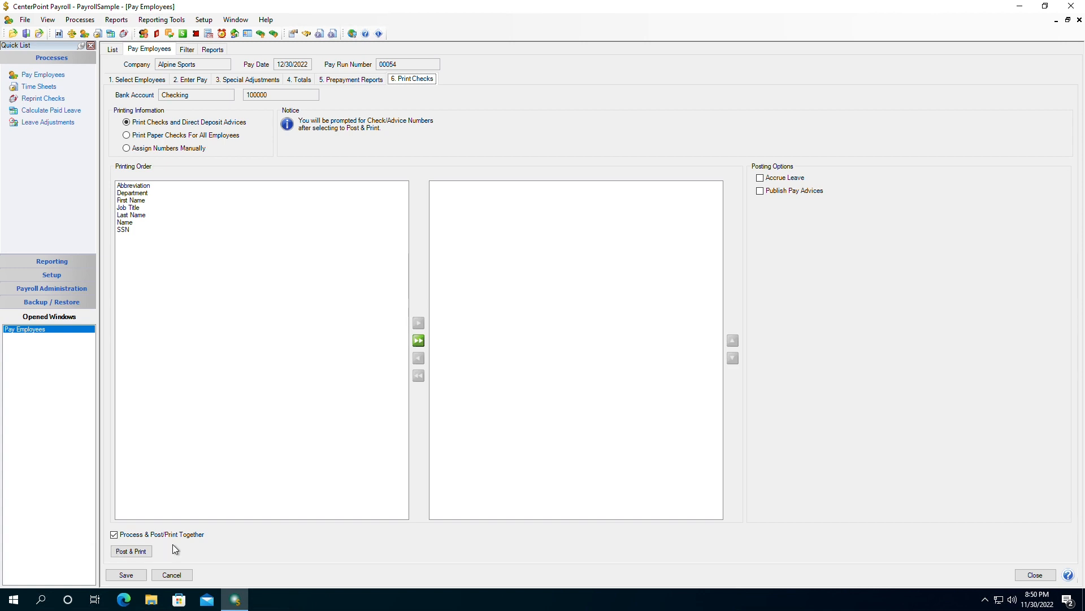
pyautogui.click(132, 551)
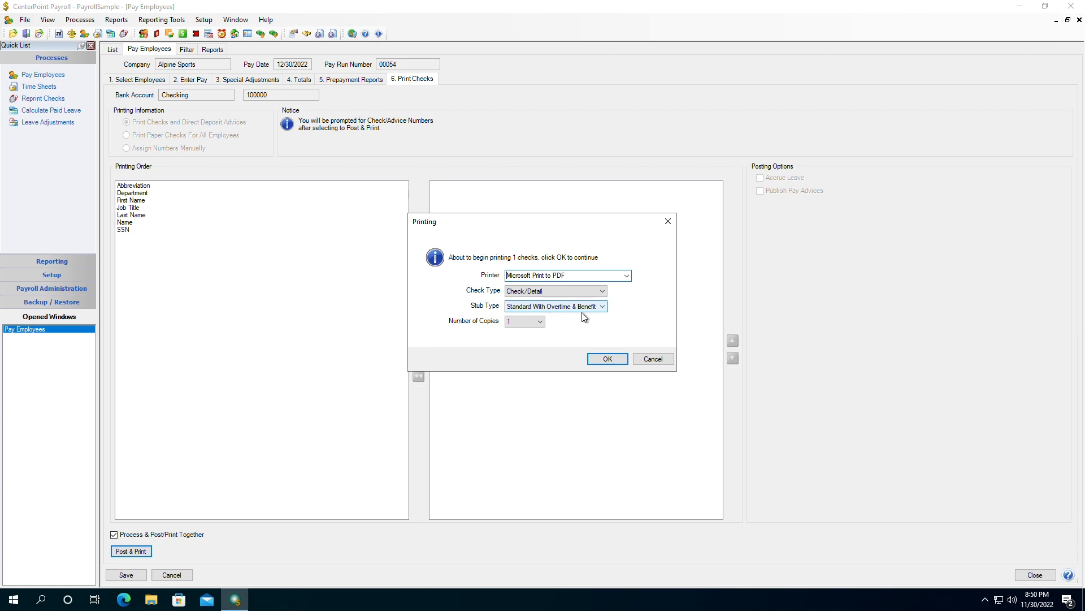
pyautogui.click(598, 361)
pyautogui.click(504, 330)
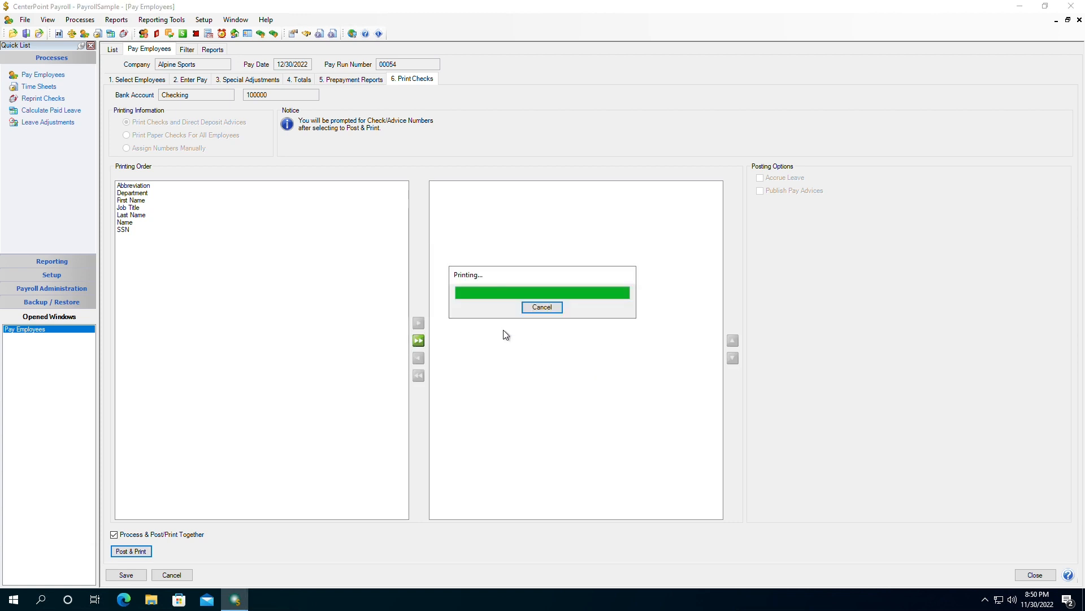
# Save the print output over the existing check PDF on the Desktop and finish posting the payroll.
pyautogui.click(235, 204)
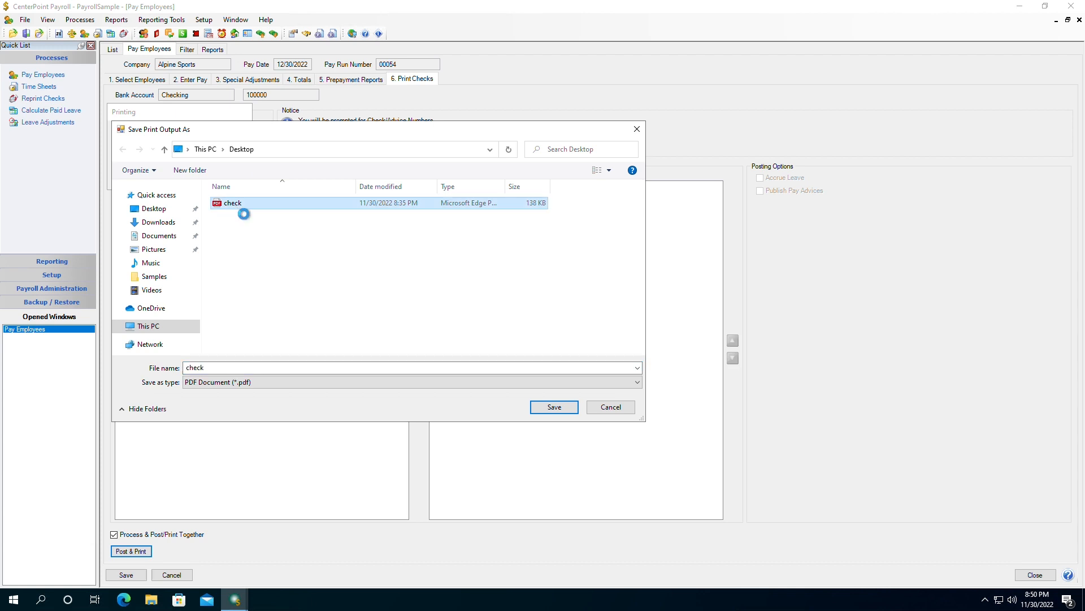
pyautogui.doubleClick(235, 205)
pyautogui.click(563, 299)
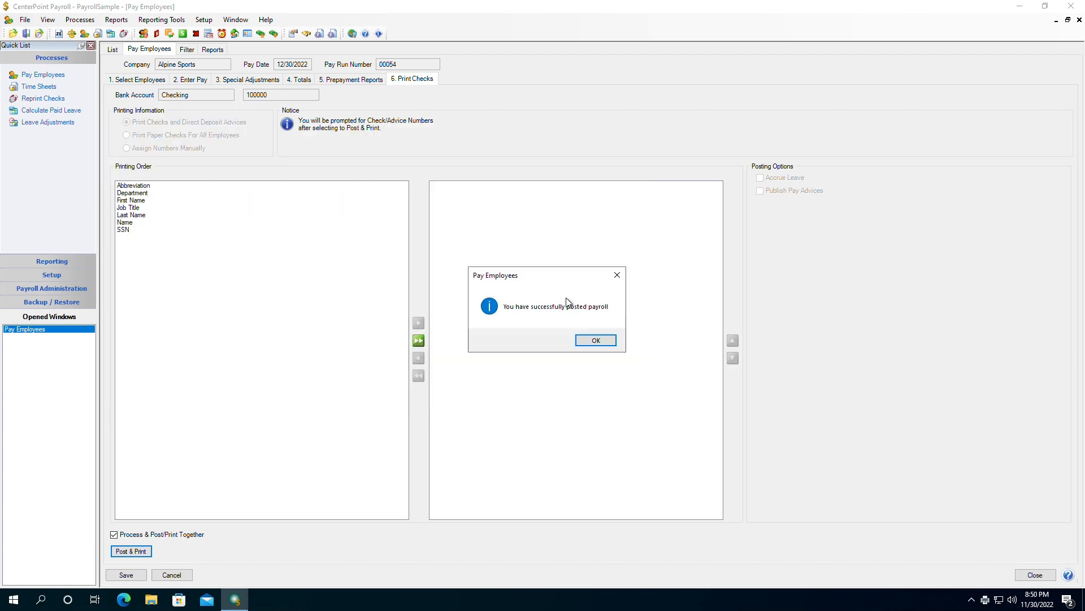
pyautogui.click(590, 341)
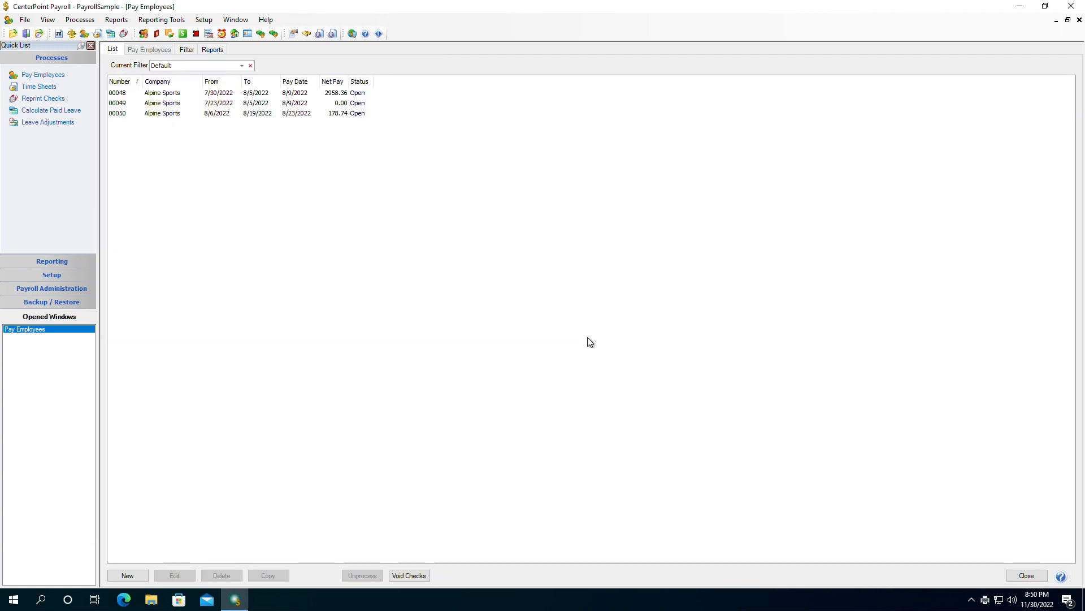
# Switch to the Windows desktop and open the check PDF to view the printed check.
pyautogui.click(1018, 11)
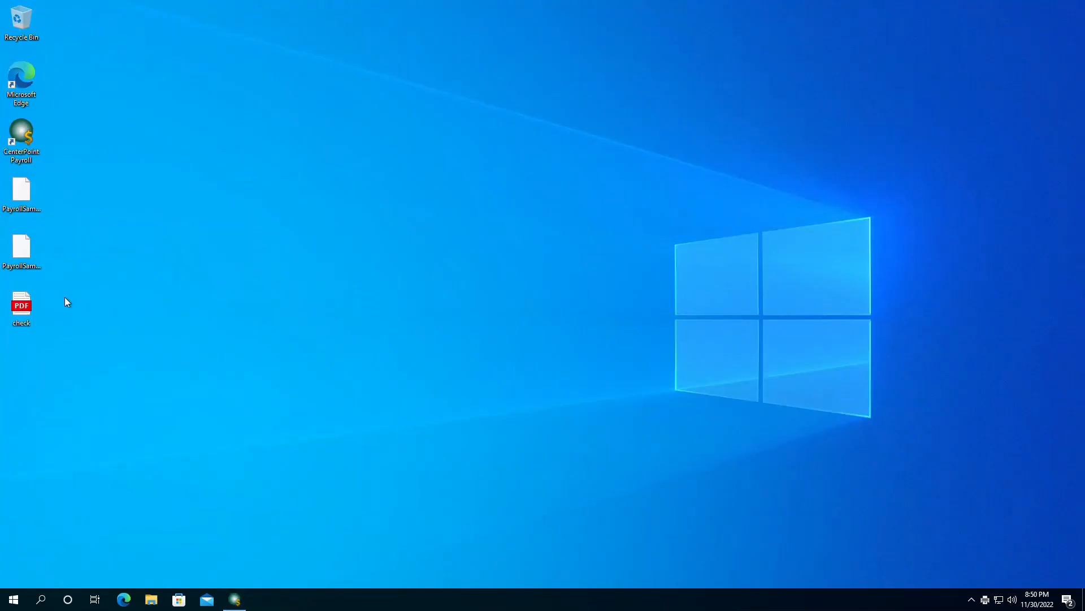
pyautogui.doubleClick(29, 310)
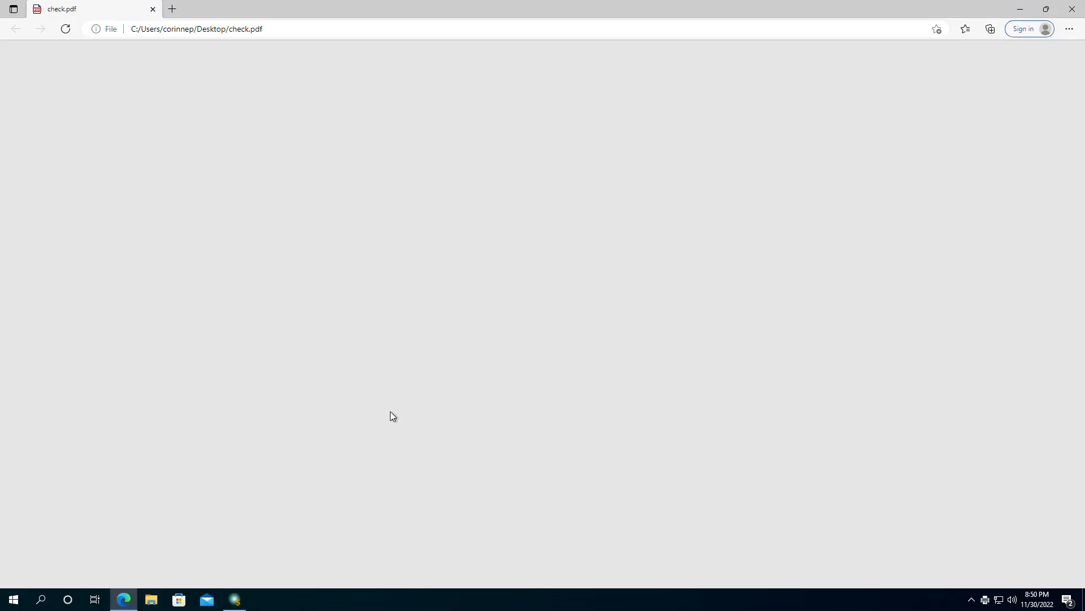